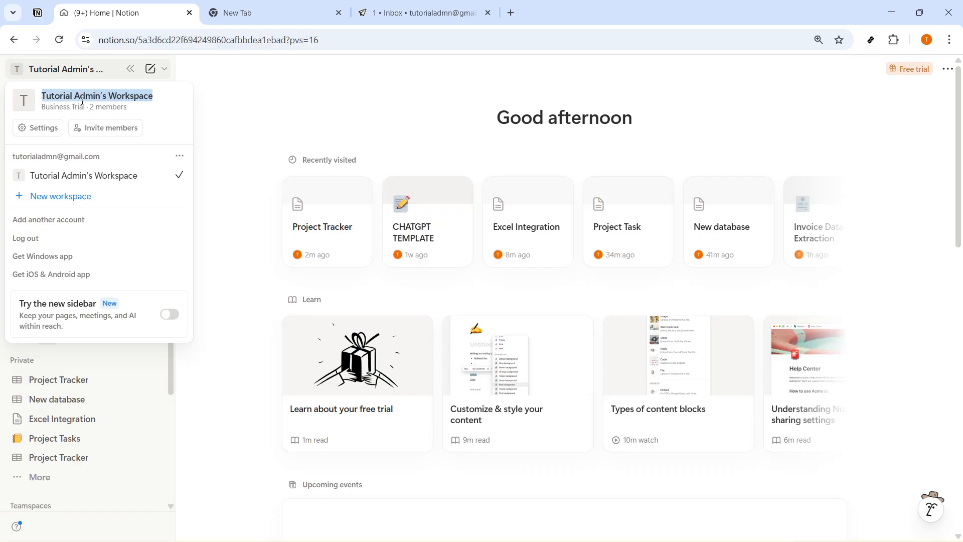
Step: Load Notion Mail at mail.notion.so in the empty browser tab and check which account it uses
left_click(287, 121)
key("ctrl+Tab")
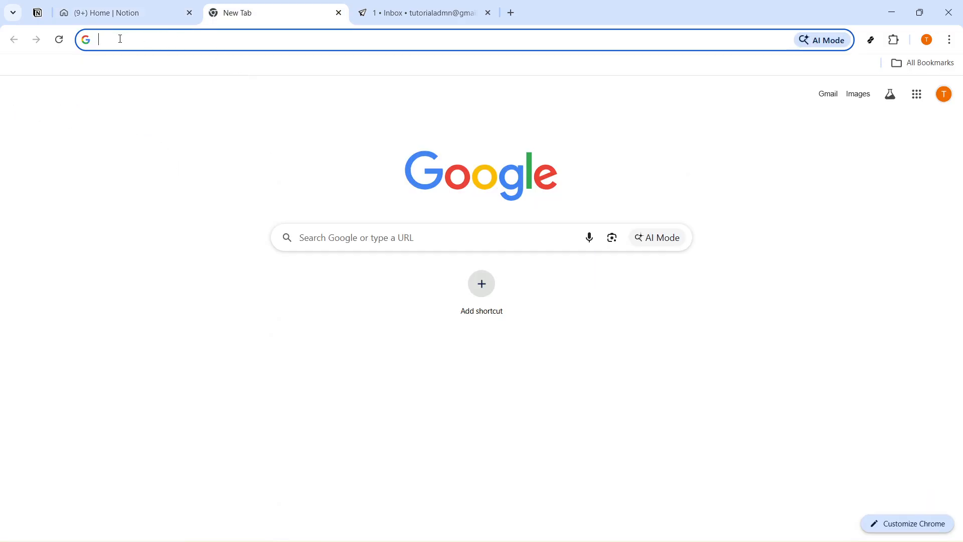
type("mail.notion.so")
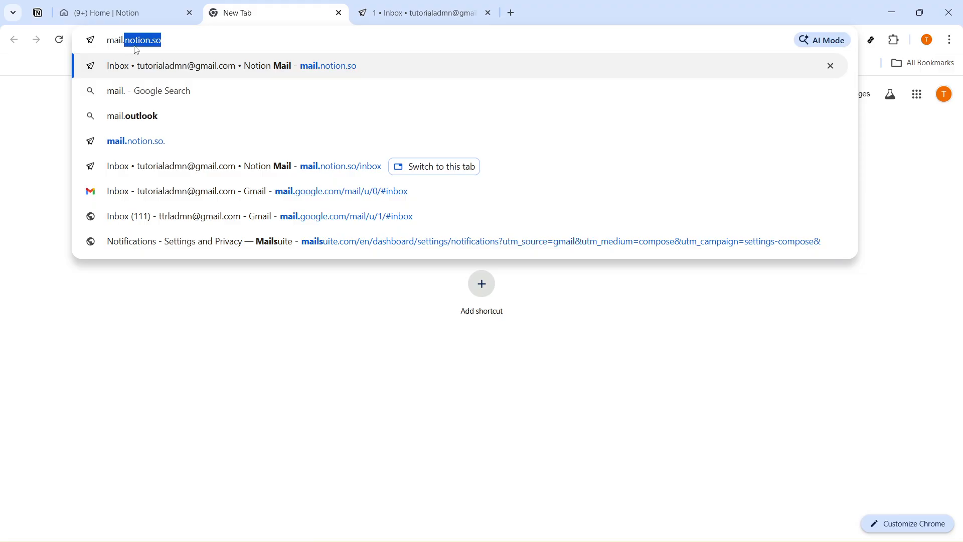
key("Return")
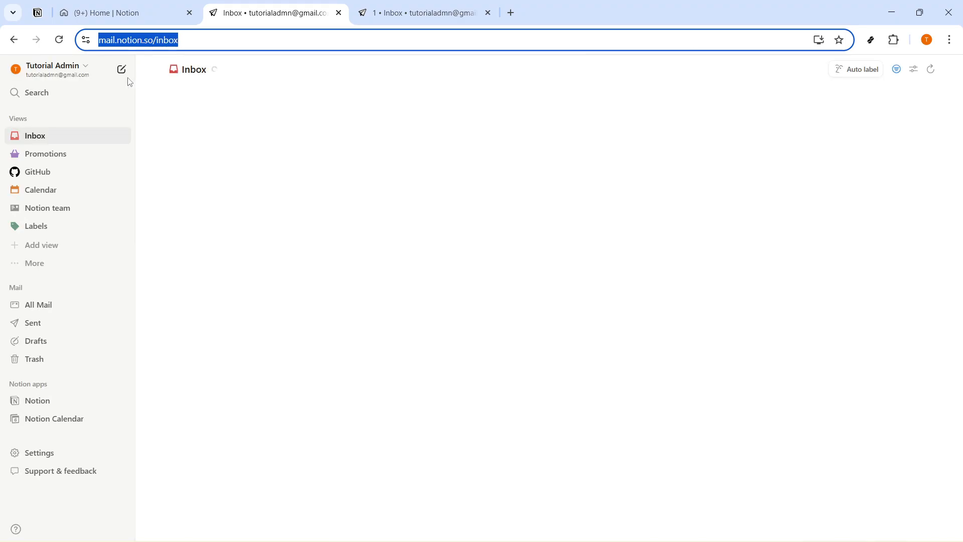
left_click(49, 75)
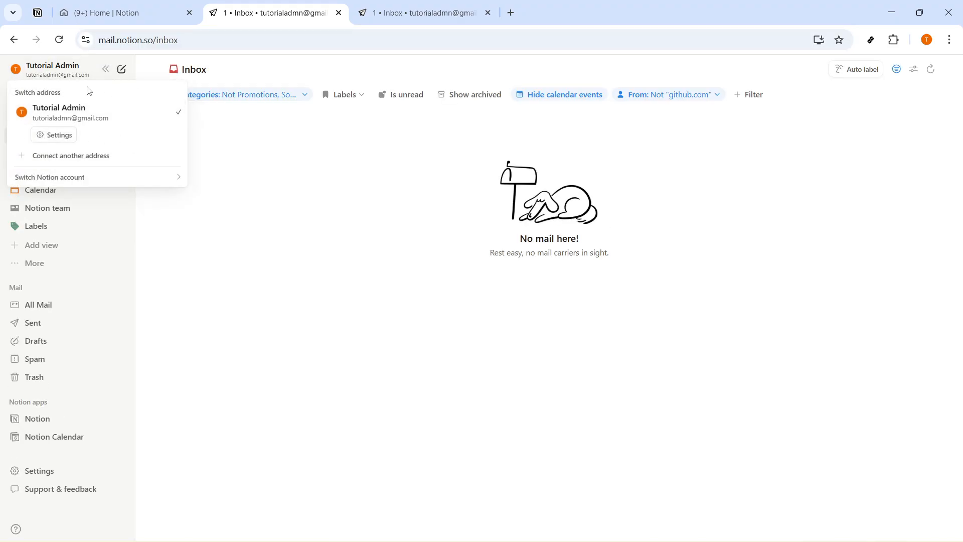
left_click_drag(94, 110, 31, 117)
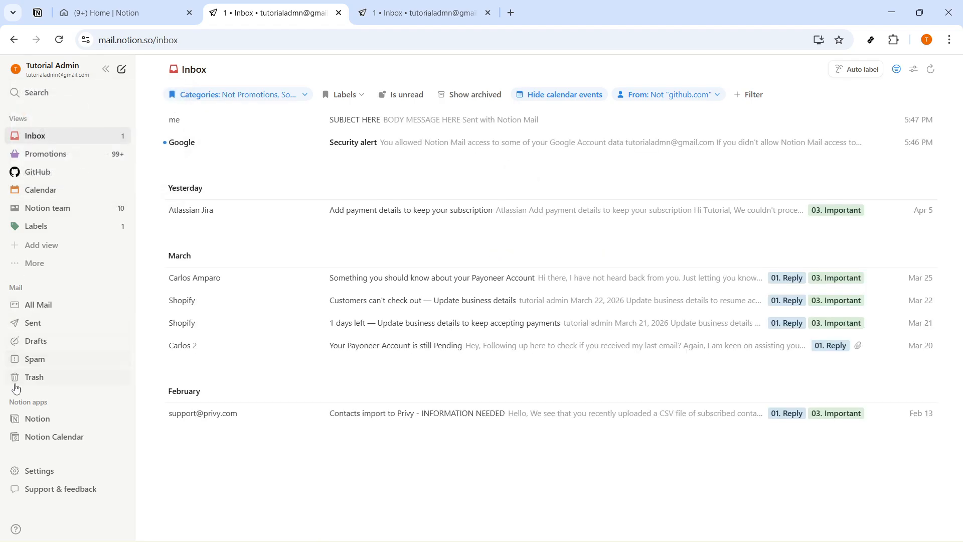
Step: Open Notion Calendar from Notion Mail and check which account it is signed in with
left_click(29, 440)
left_click(86, 40)
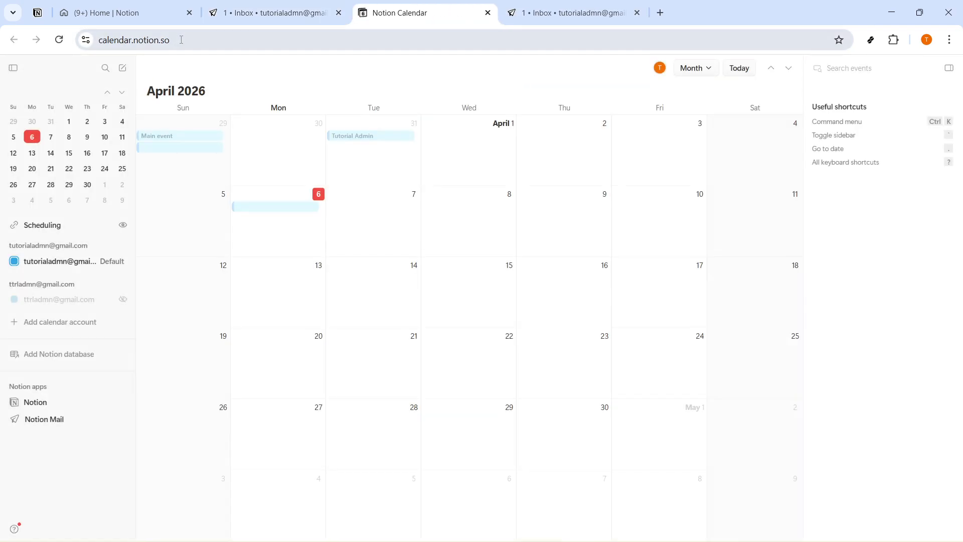
left_click(660, 69)
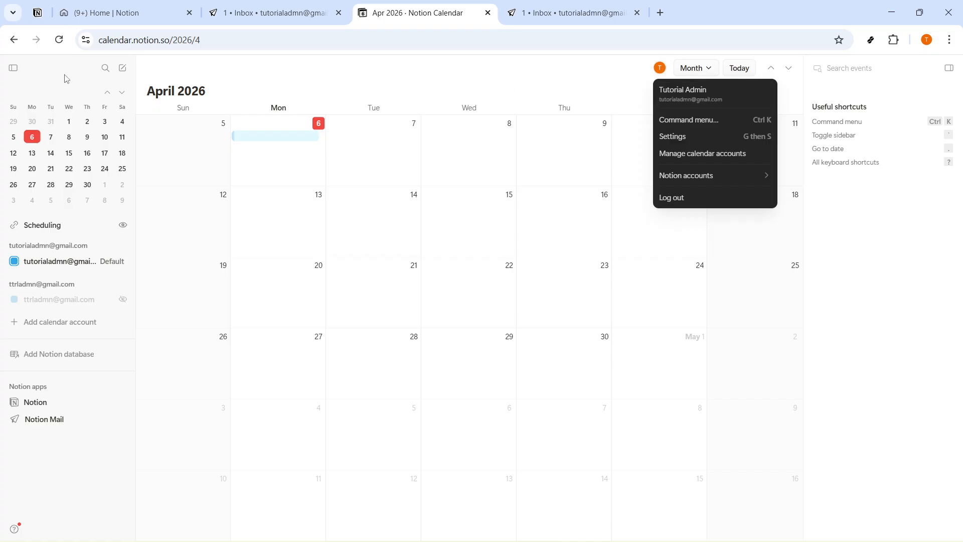
Step: Inspect the details of the all-day event on Monday, April 6, and close them
left_click(36, 139)
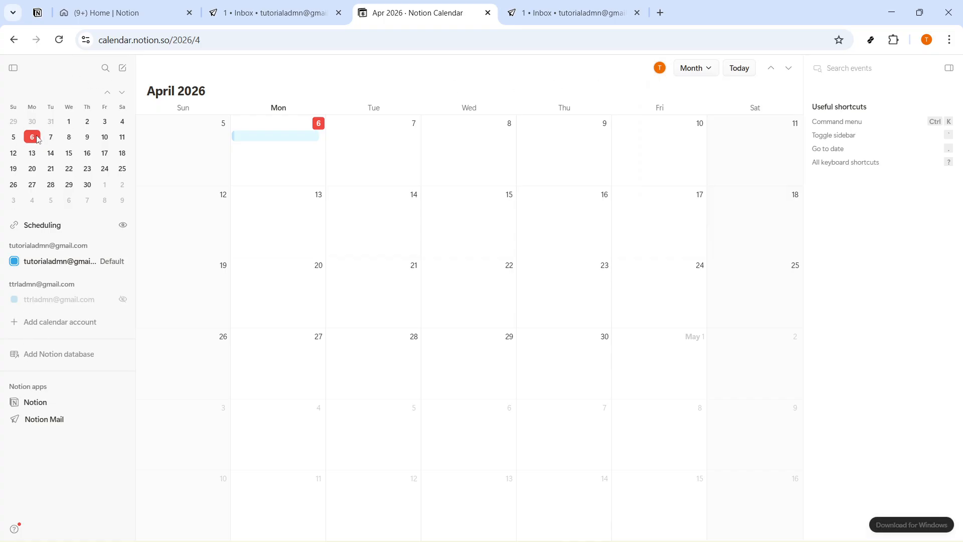
left_click(313, 136)
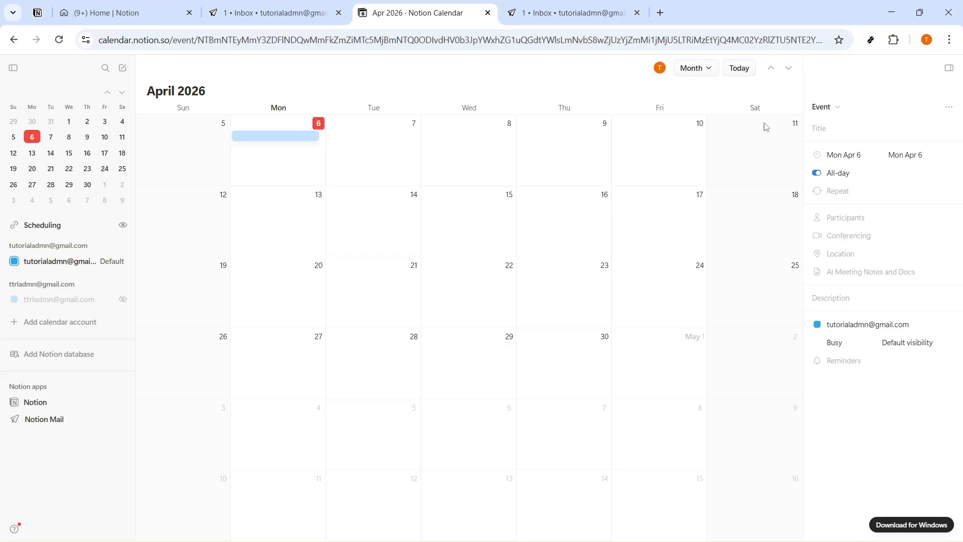
left_click(502, 79)
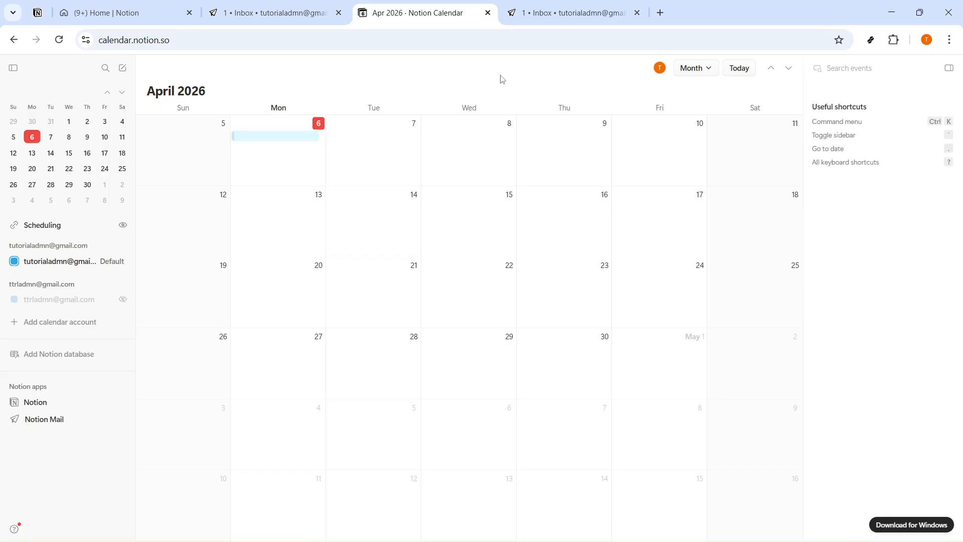
Step: Switch to the Notion Mail inbox, start a new email and add the suggested contact's address as its recipient
key("ctrl+Tab")
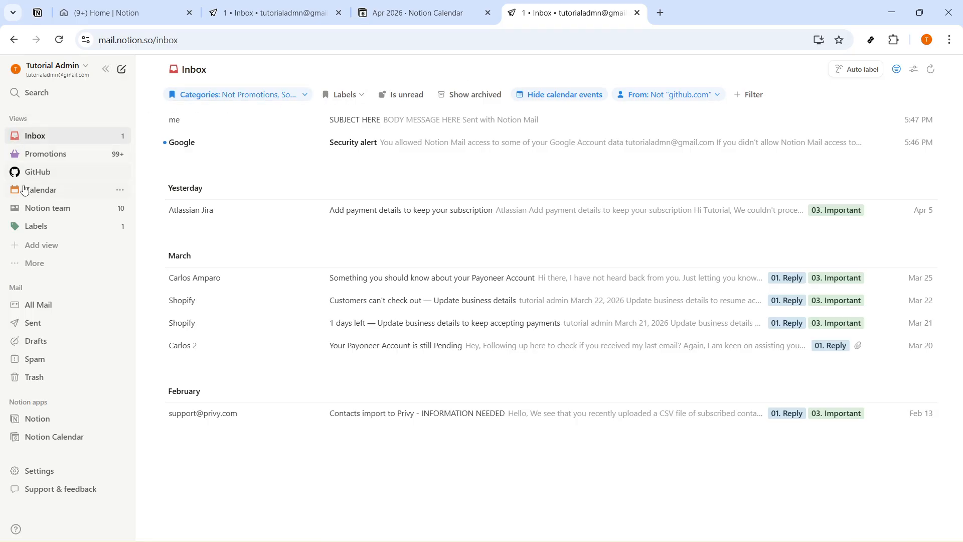
left_click(121, 69)
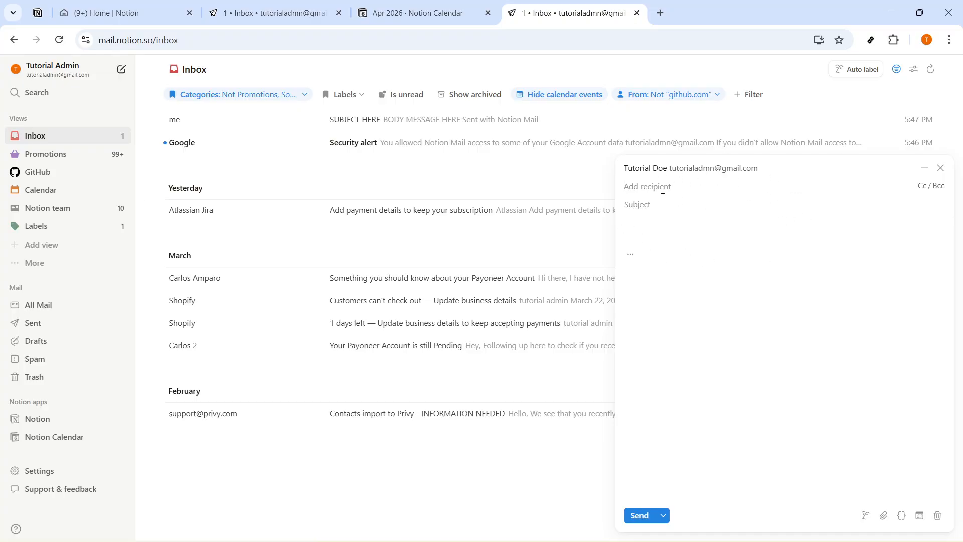
type("ttr")
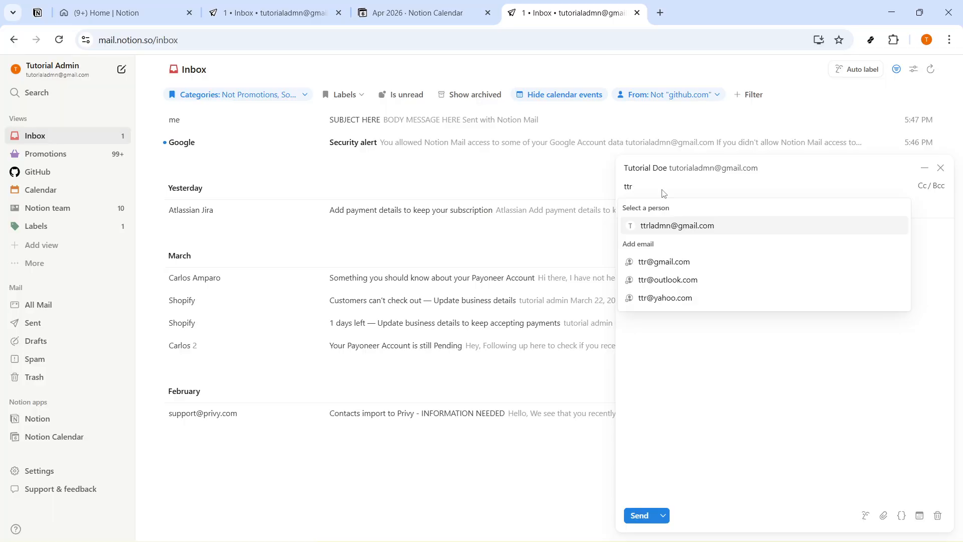
left_click(647, 225)
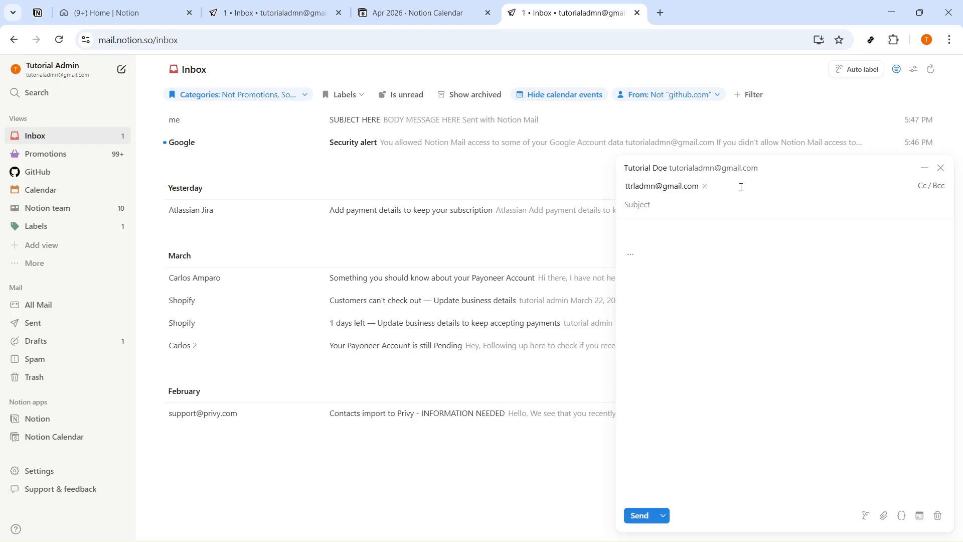
type("t")
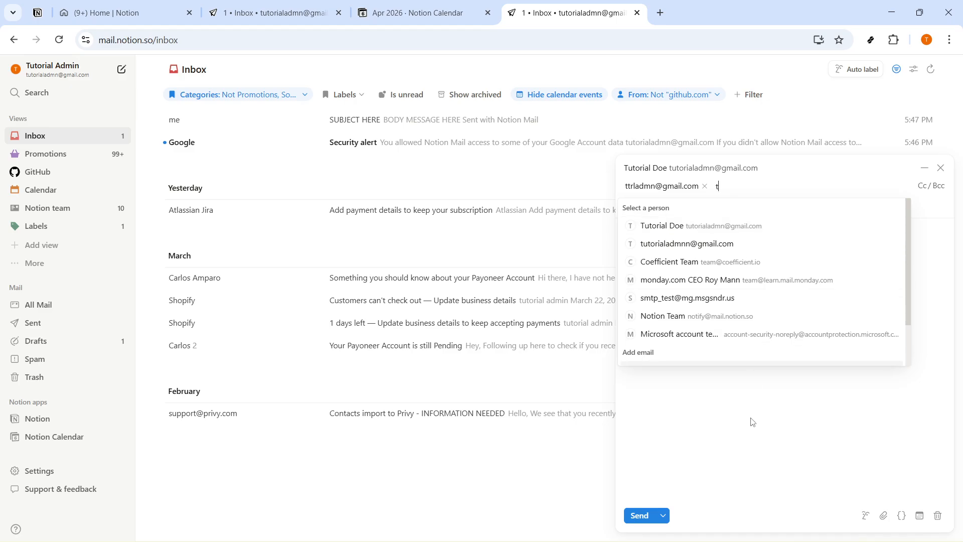
left_click(682, 288)
Step: Enter "LET'S SCHEDULE A MEETING" as the subject of the new email
type("S")
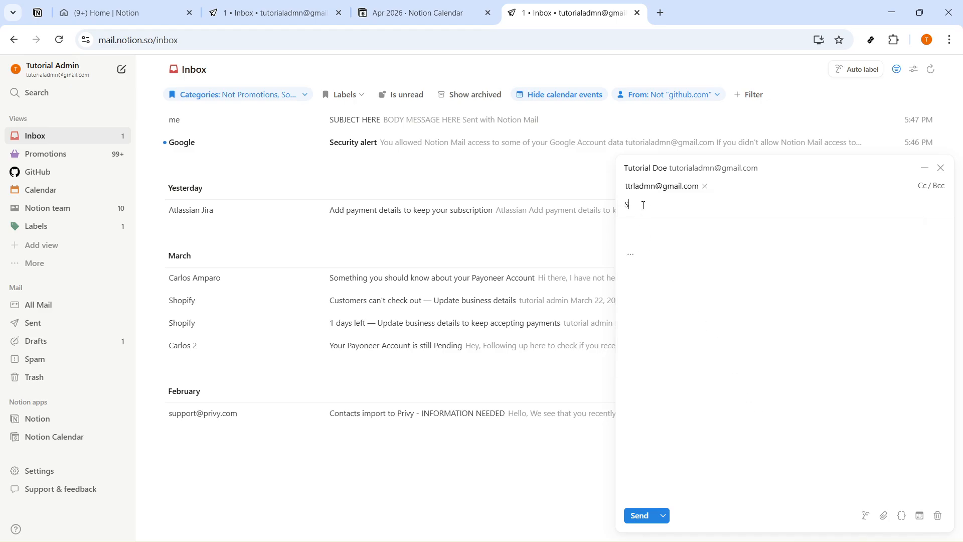
key("BackSpace")
type("LET'S SCHEDULE A MEETING")
left_click_drag(745, 210, 622, 205)
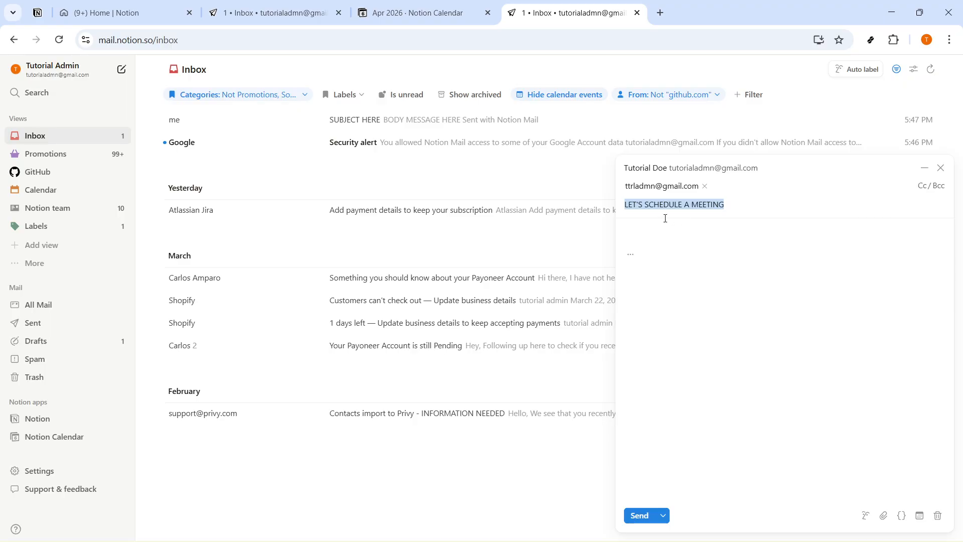
Step: Insert a Schedule block into the email body with the /schedule command
left_click(646, 239)
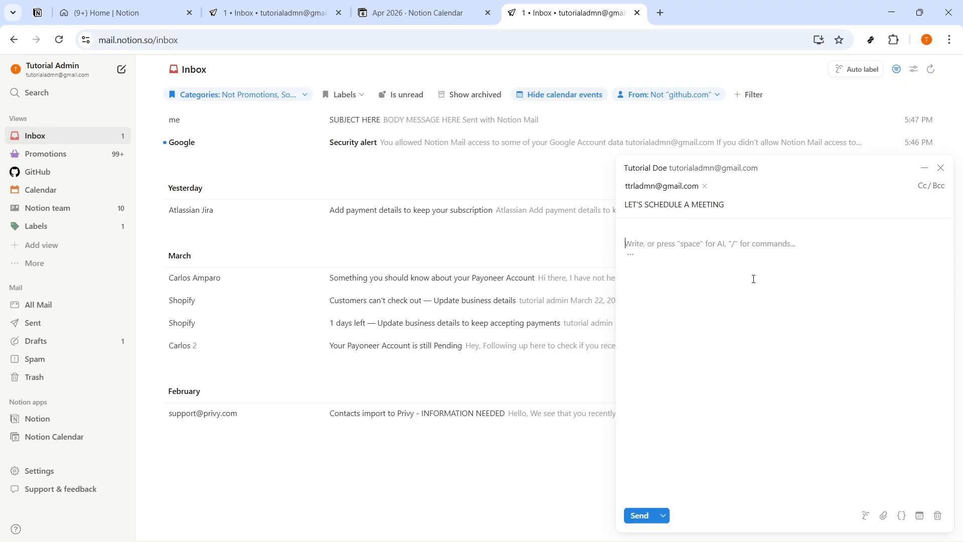
type("a")
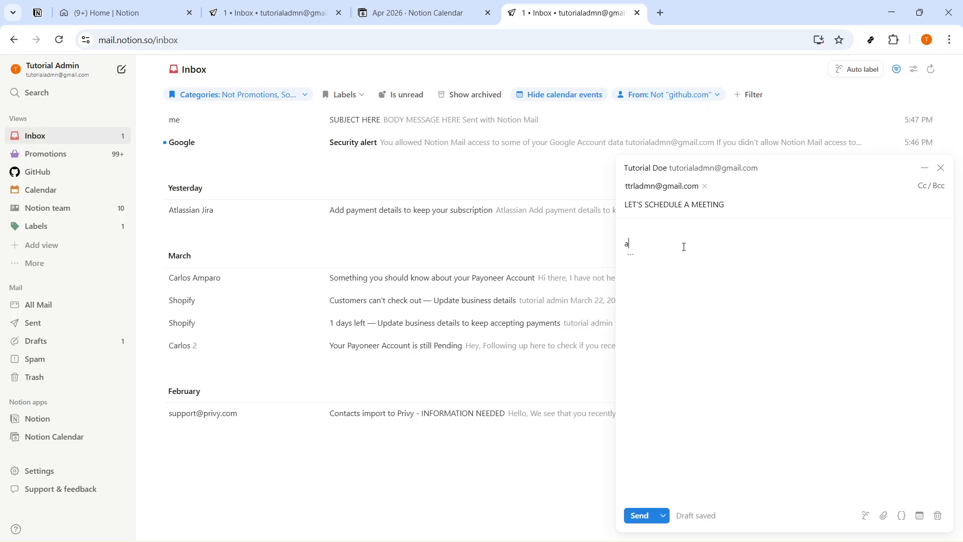
key("BackSpace")
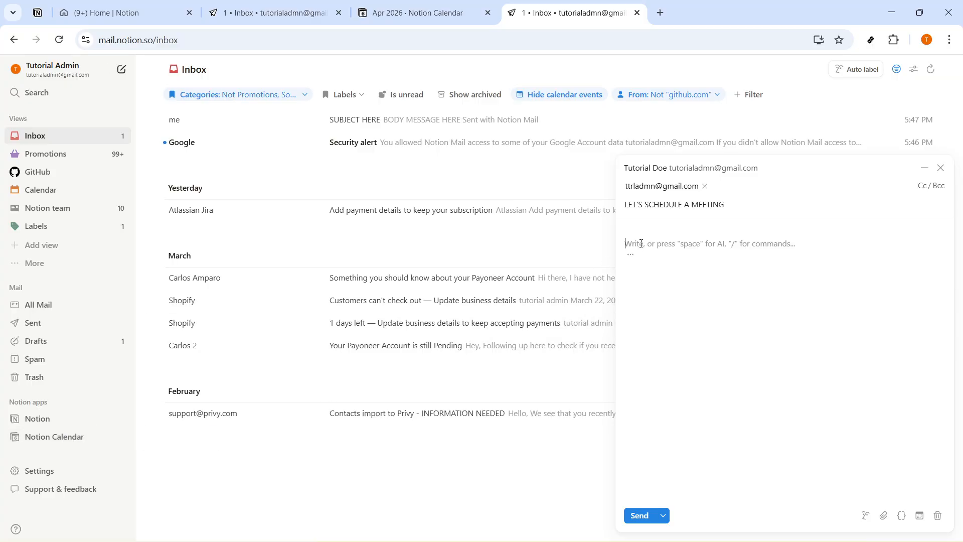
type("/schedule")
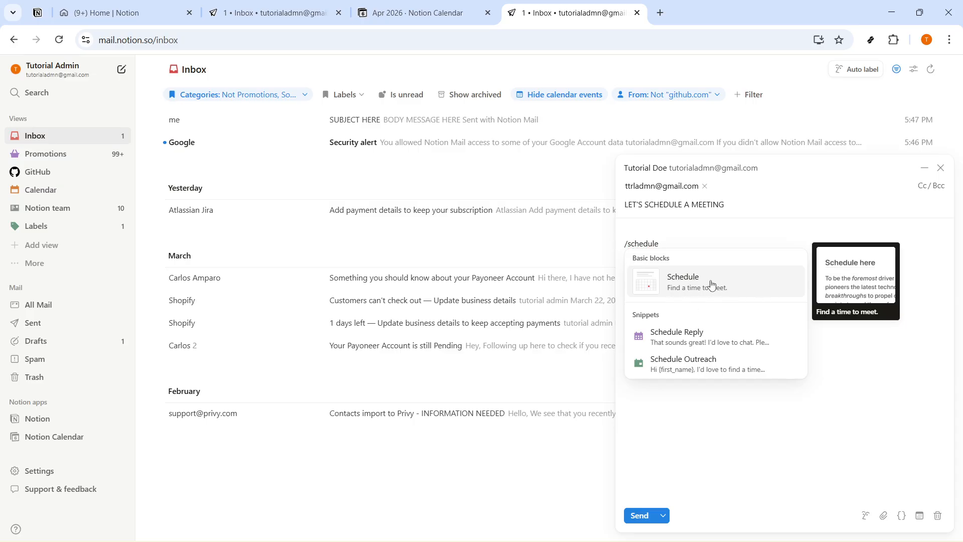
left_click(713, 282)
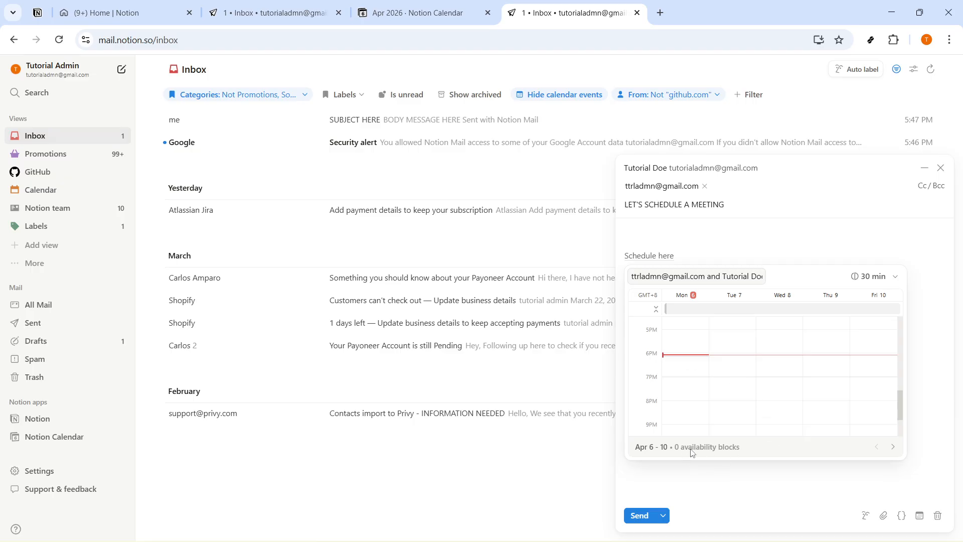
Step: Mark availability in the schedule block for April 11–12 and for Tuesday, April 7 from 7:30 to 8:45
left_click(892, 447)
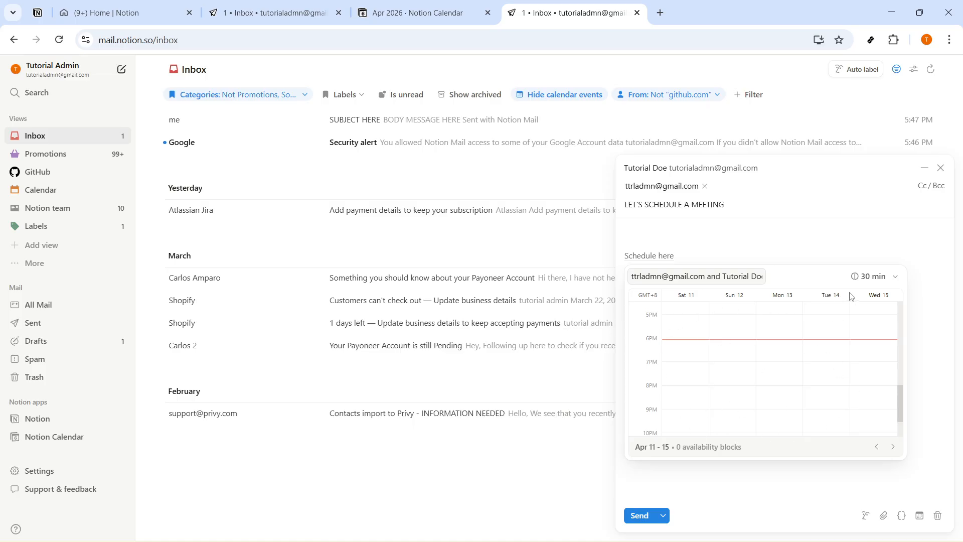
left_click(894, 277)
left_click(804, 284)
scroll(705, 384, "up", 6)
left_click_drag(693, 379, 694, 433)
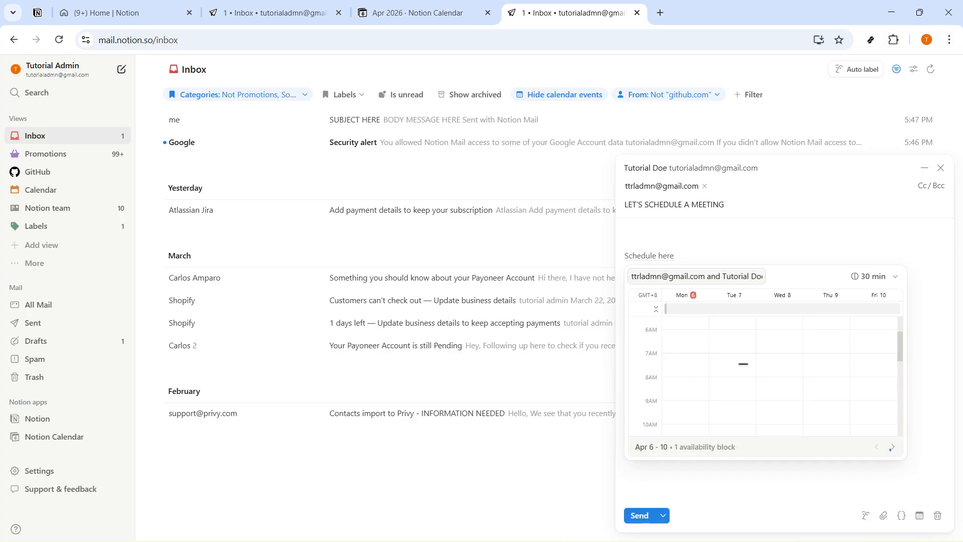
left_click_drag(742, 365, 746, 392)
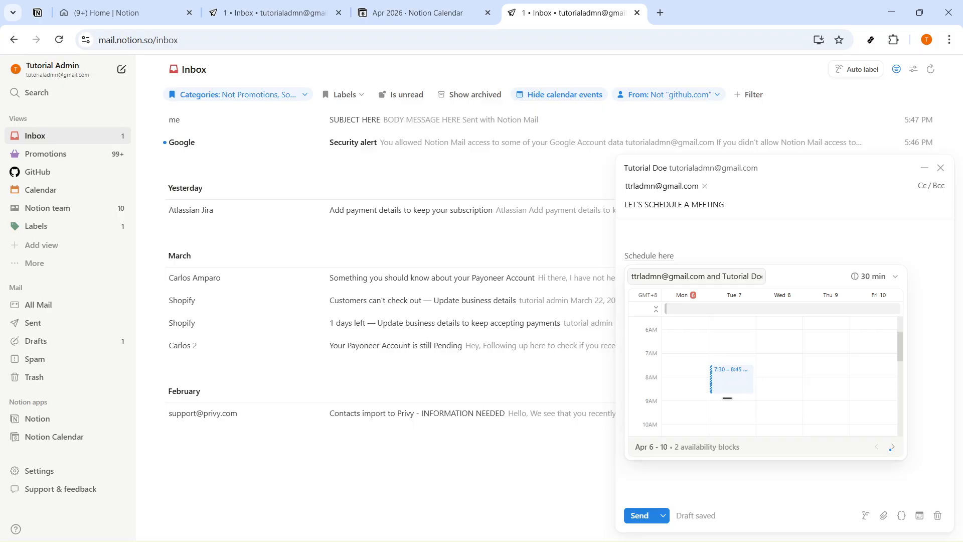
left_click(667, 474)
Step: Preview the booking page behind the "Schedule here" link and send the email
mouse_move(650, 257)
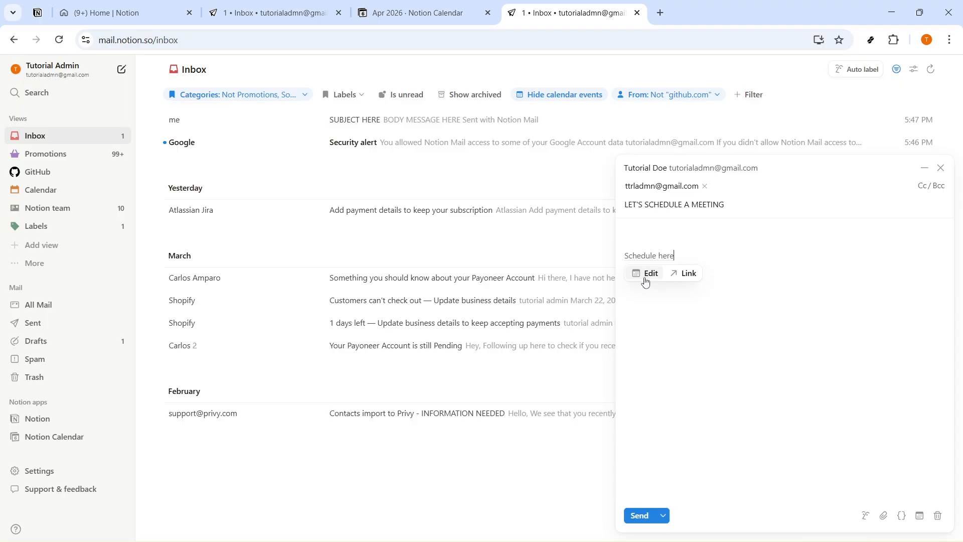
left_click(685, 274)
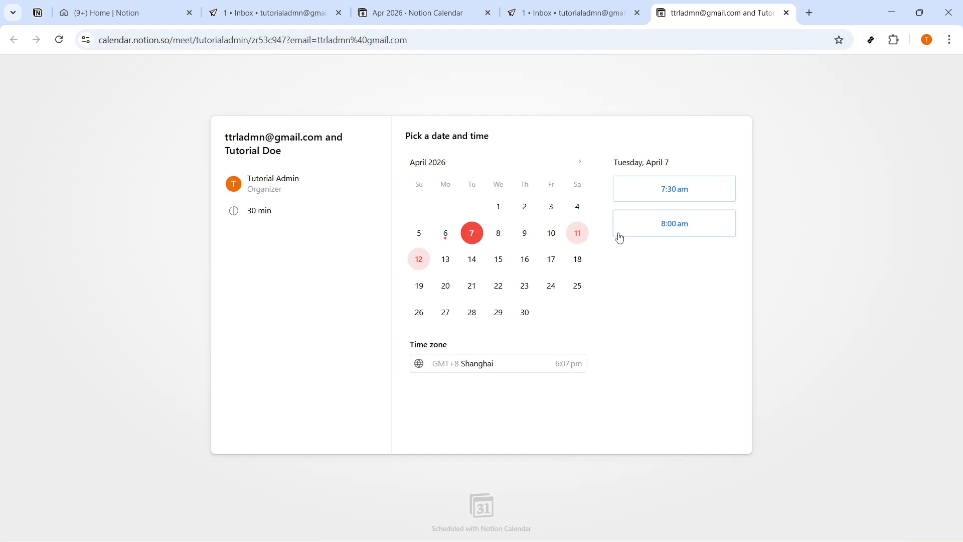
left_click(562, 13)
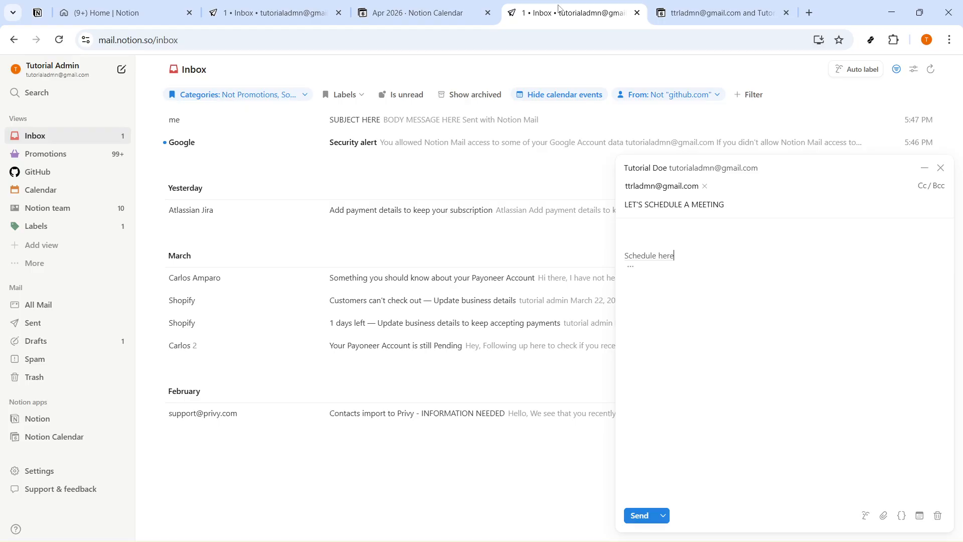
left_click(638, 515)
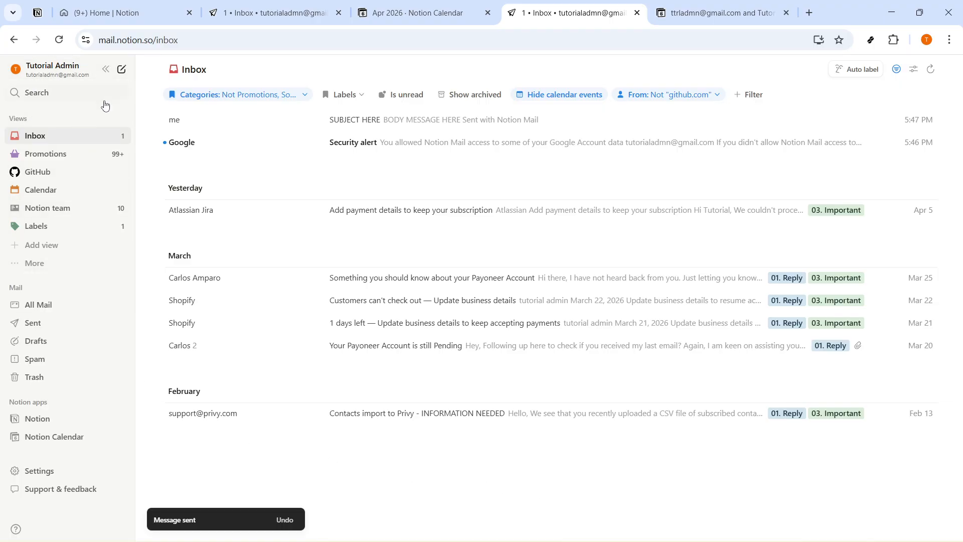
Step: Look through the filter options for the inbox view and close them without adding a filter
left_click(915, 71)
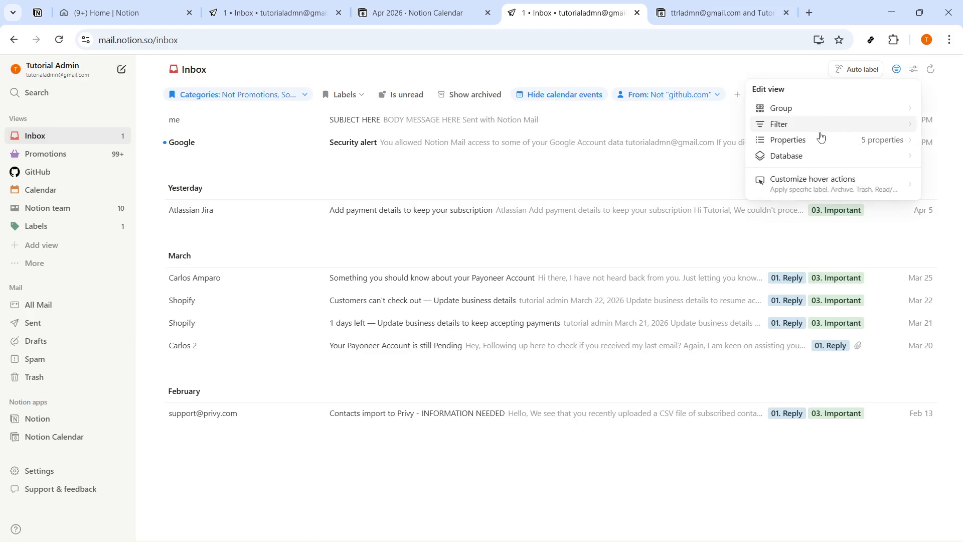
left_click(779, 123)
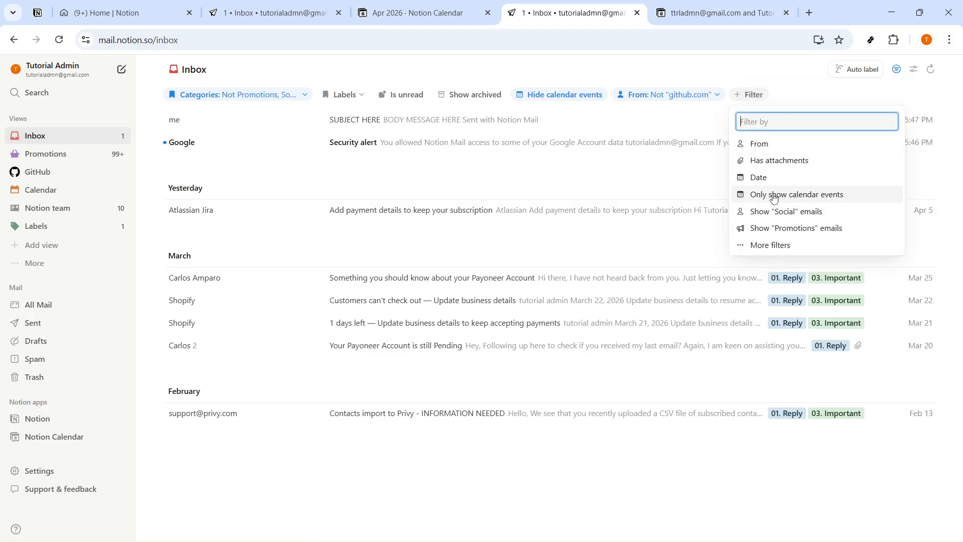
left_click(770, 74)
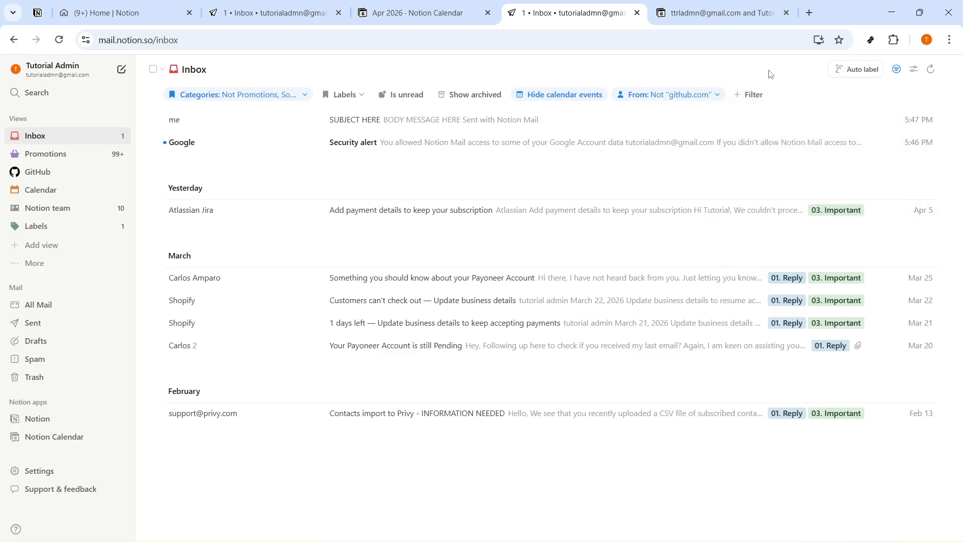
Step: Review the Notion Calendar month view and the meeting booking page, ending back at the mail inbox
left_click(400, 14)
left_click_drag(184, 40, 99, 45)
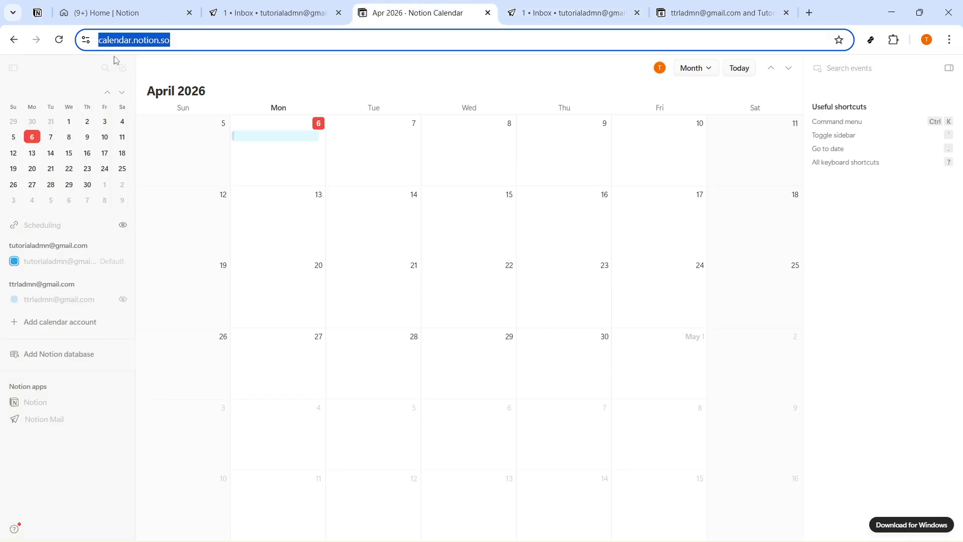
left_click(722, 13)
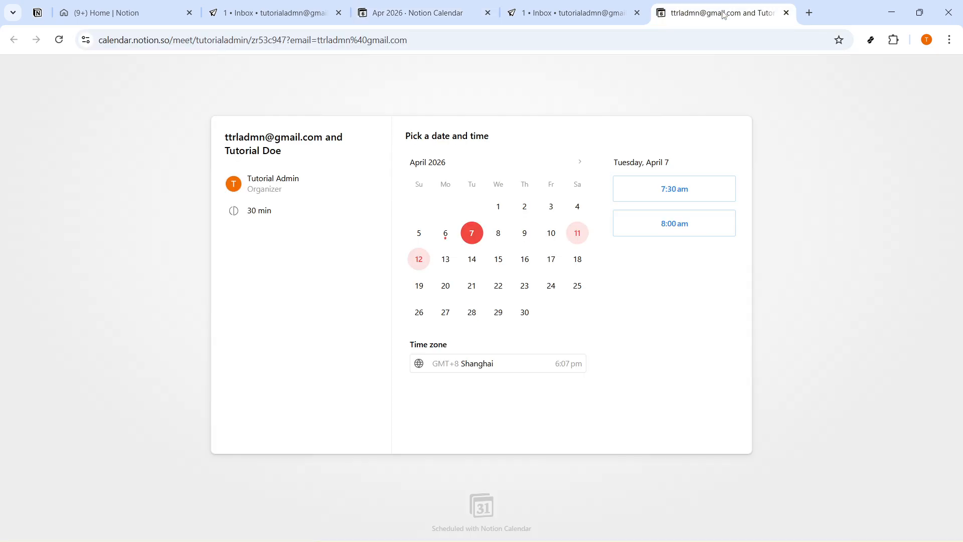
left_click(284, 5)
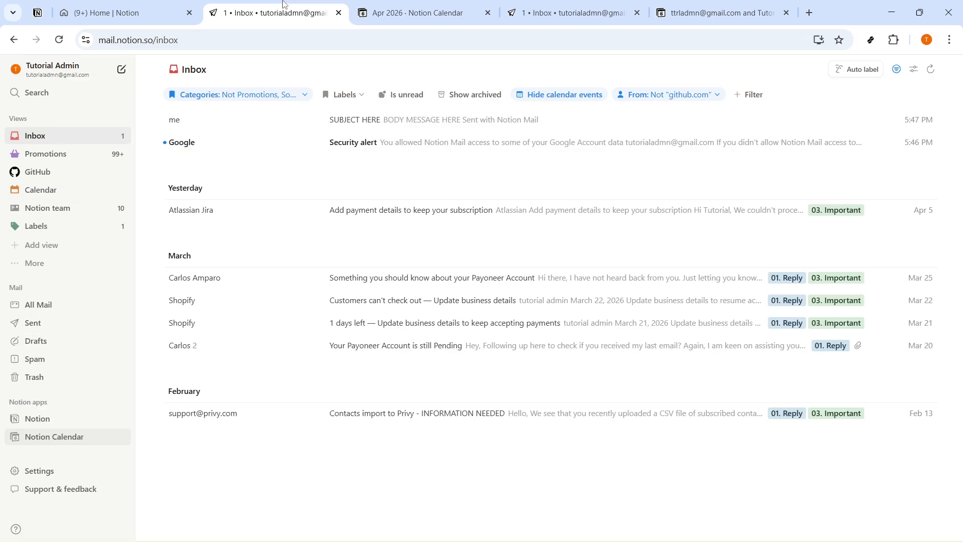
Step: Switch to Notion Calendar and add the Project Task database from Tutorial Admin's Workspace HQ
left_click(382, 15)
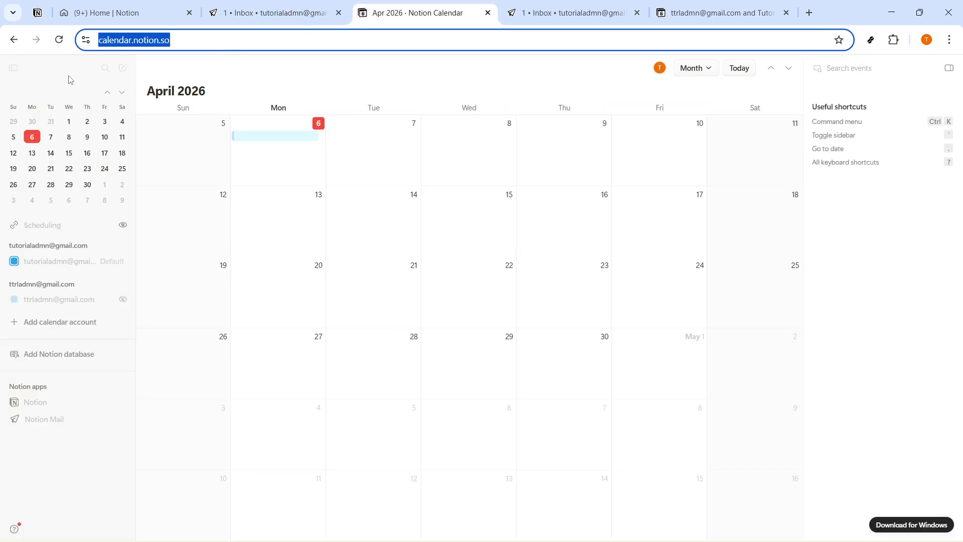
left_click(56, 354)
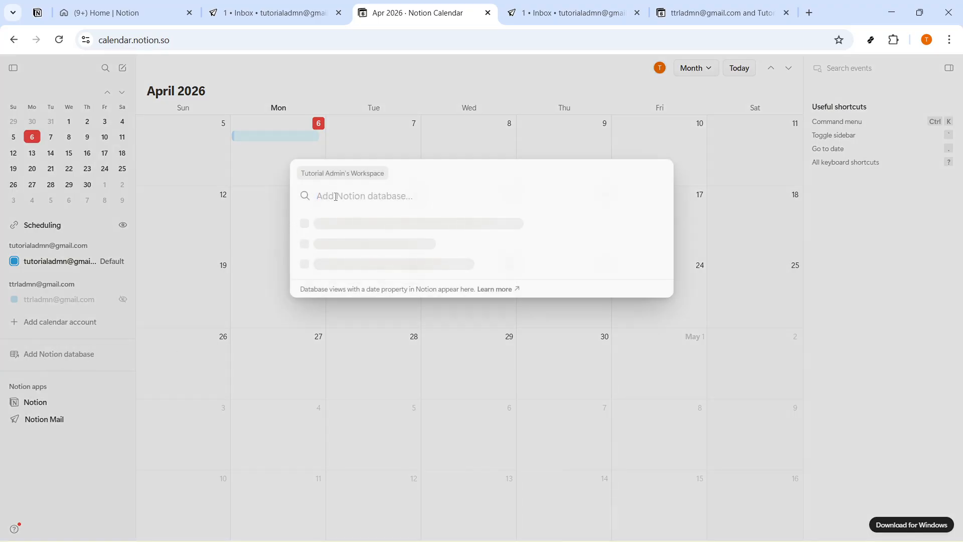
type("Pro")
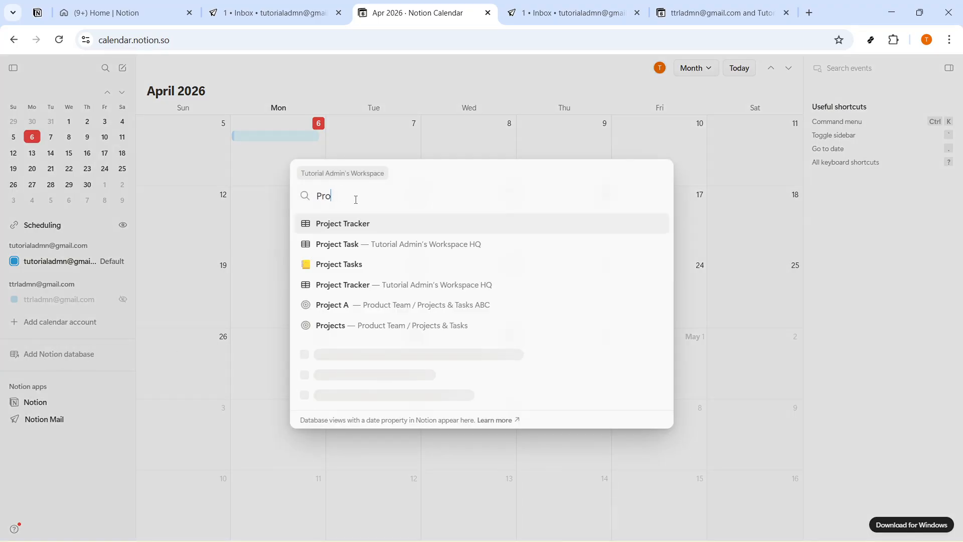
left_click(364, 249)
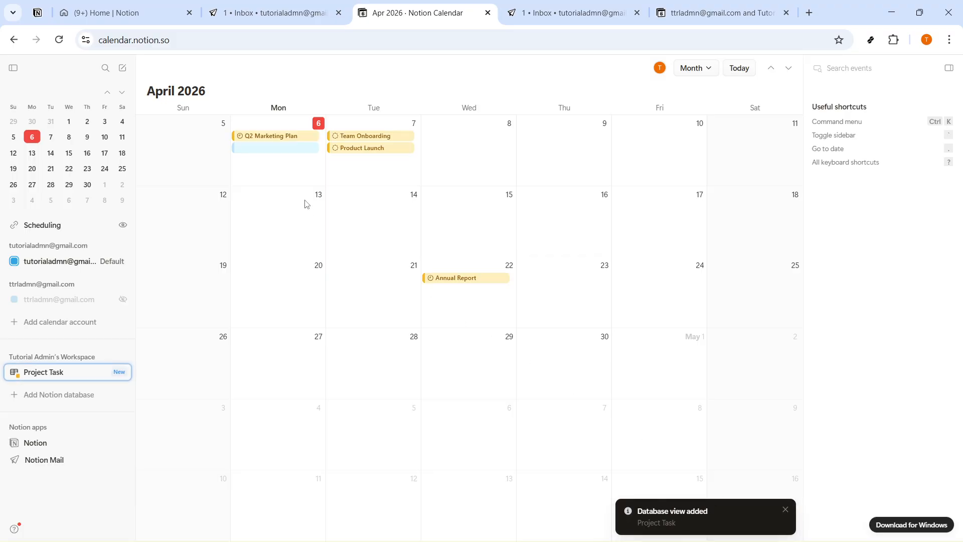
Step: Inspect the details of the four Project Task entries in April and the calendar choices for Annual Report
left_click(291, 137)
left_click(374, 137)
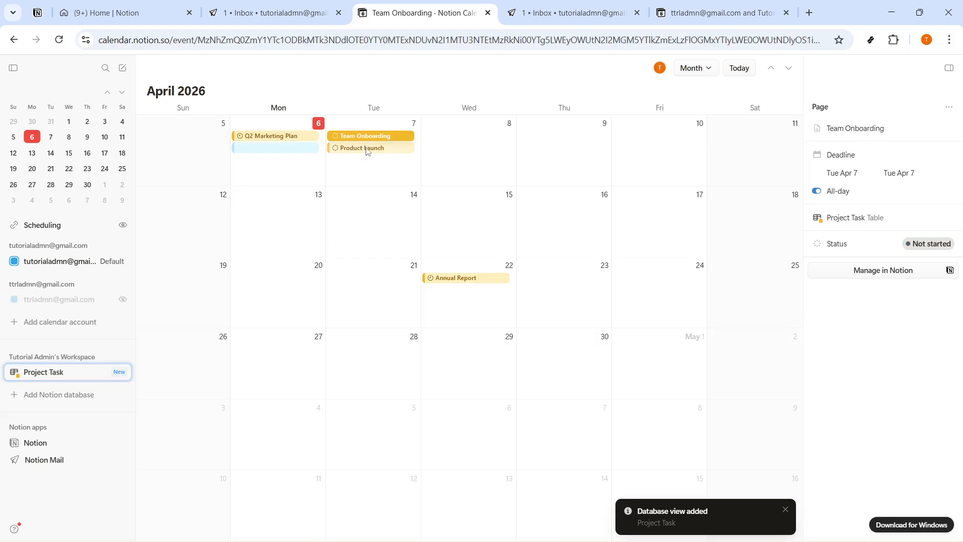
left_click(370, 148)
left_click(465, 278)
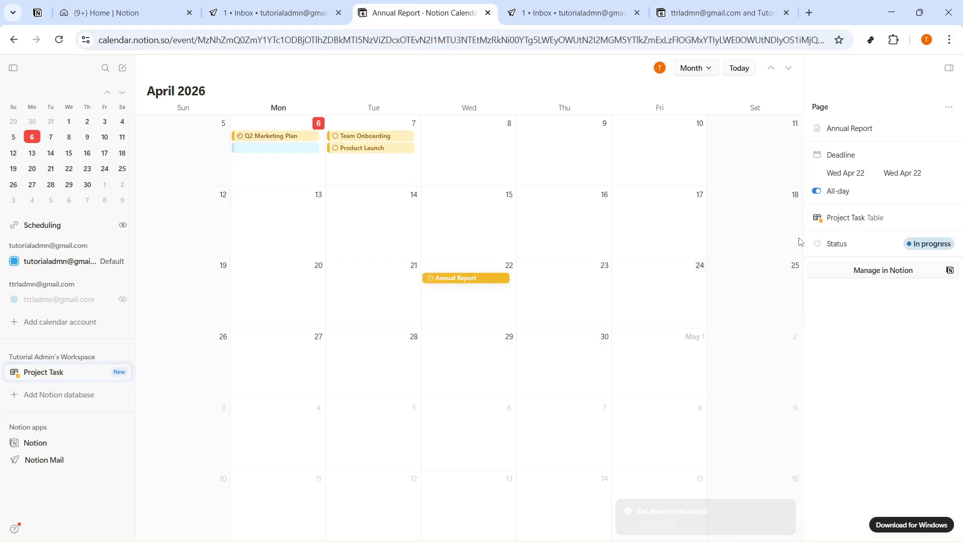
left_click(885, 218)
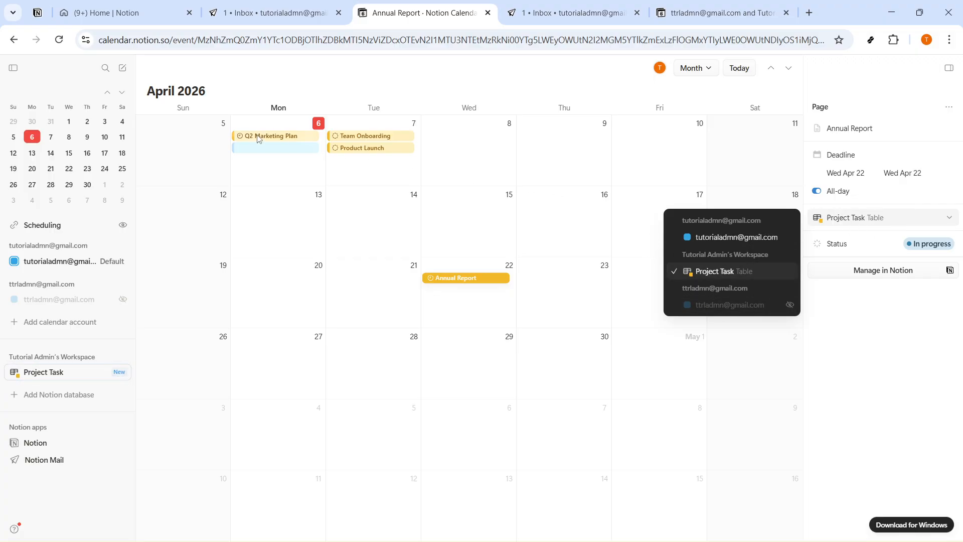
Step: Inspect the start and end deadline dates of Q2 Marketing Plan and the details of Team Onboarding
left_click(268, 140)
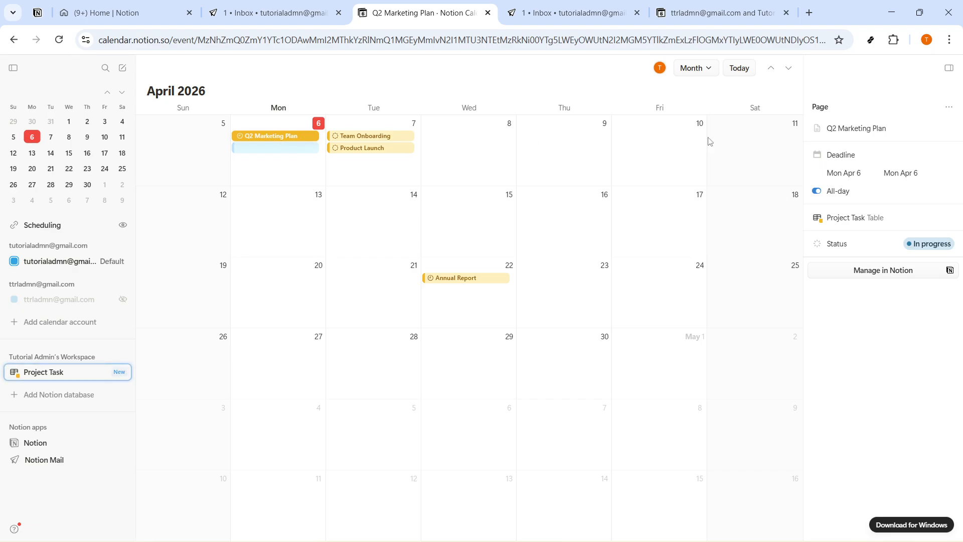
left_click(855, 173)
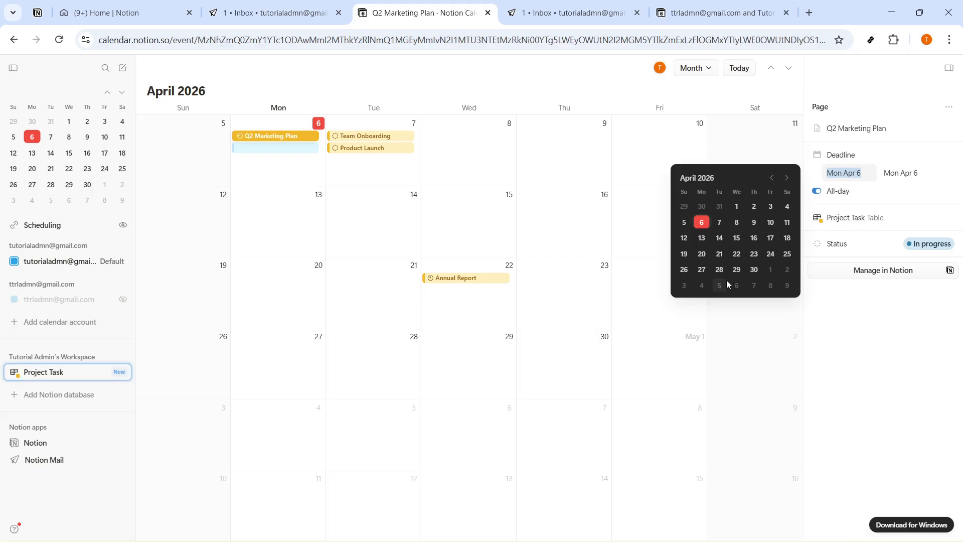
key("Tab")
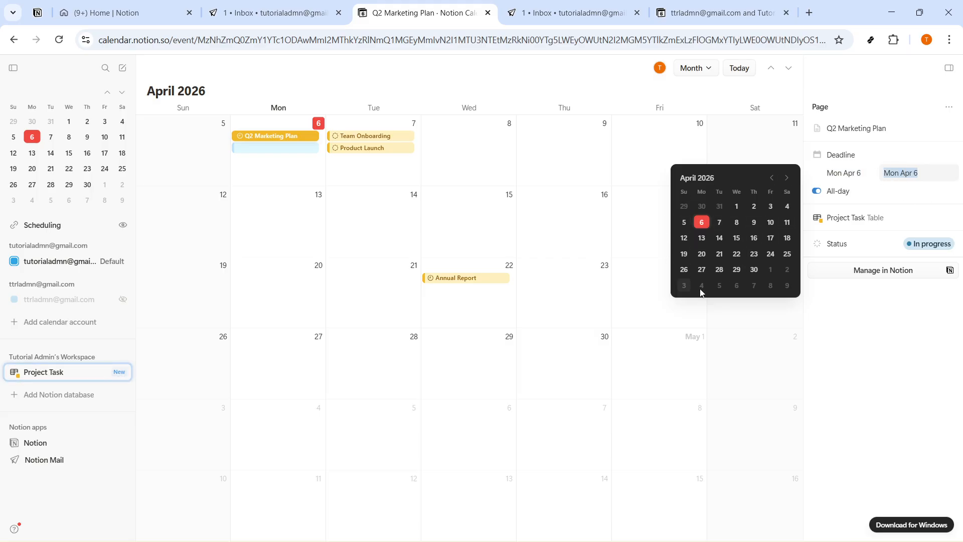
left_click(844, 220)
left_click(374, 134)
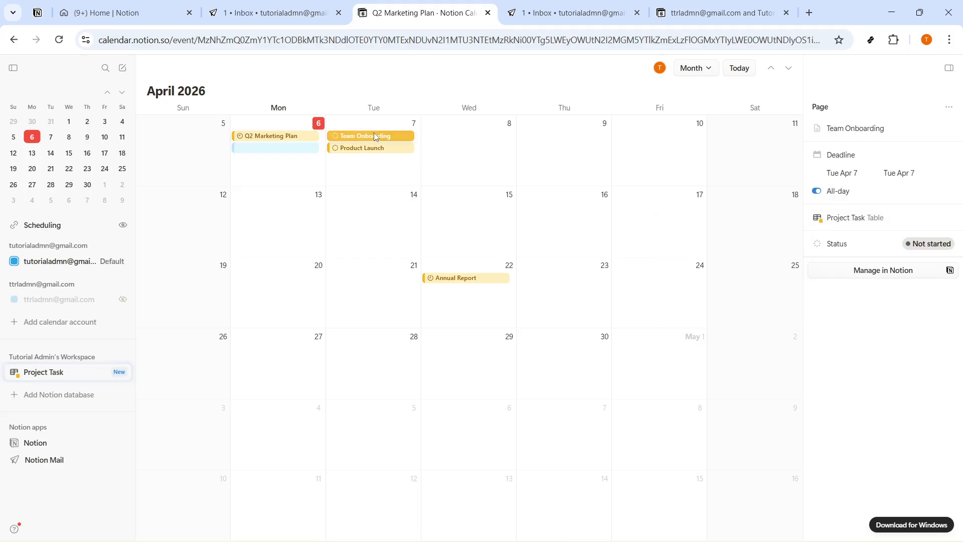
Step: Reschedule Q2 Marketing Plan to Wednesday, April 8, and open the Annual Report details
left_click_drag(295, 136, 464, 142)
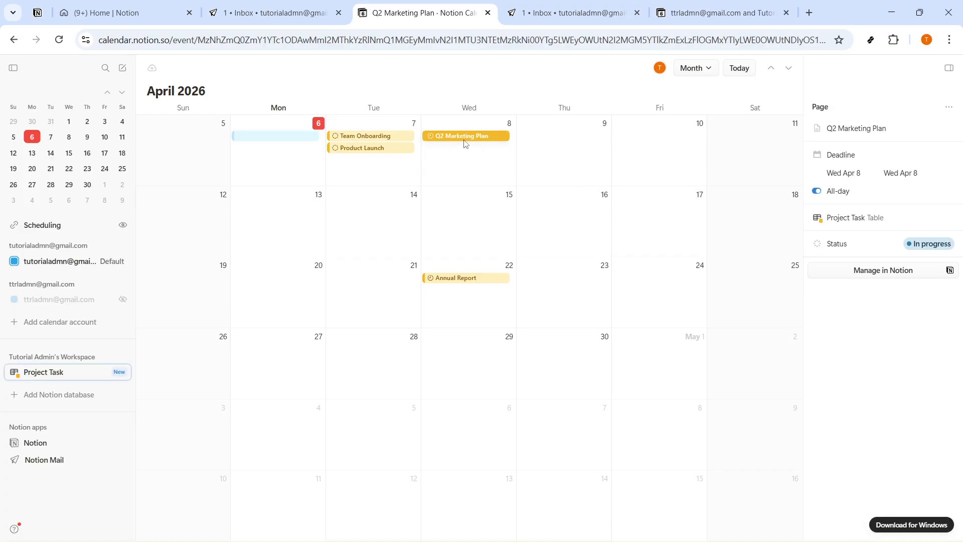
left_click(453, 279)
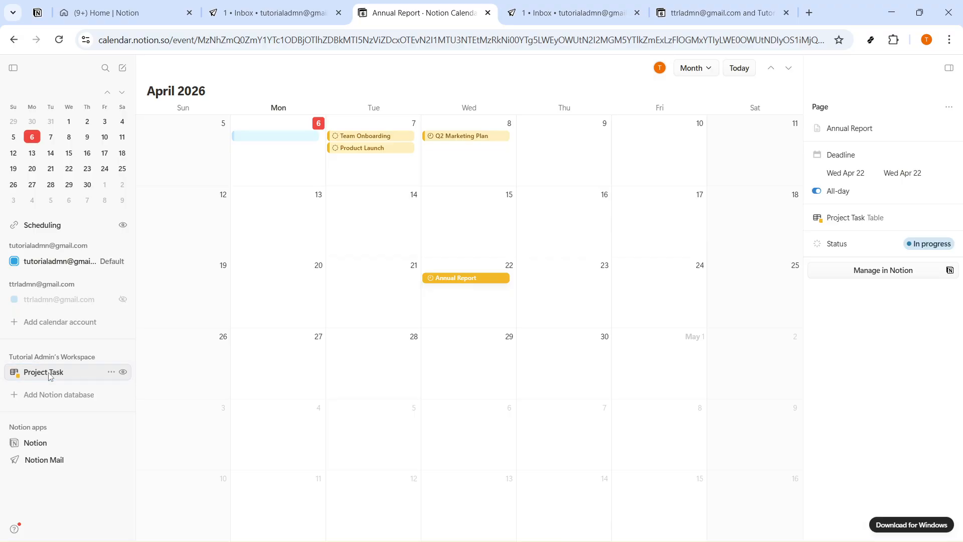
Step: Review the Notion Mail inbox, the Notion Calendar month view and the meeting booking page
left_click(567, 14)
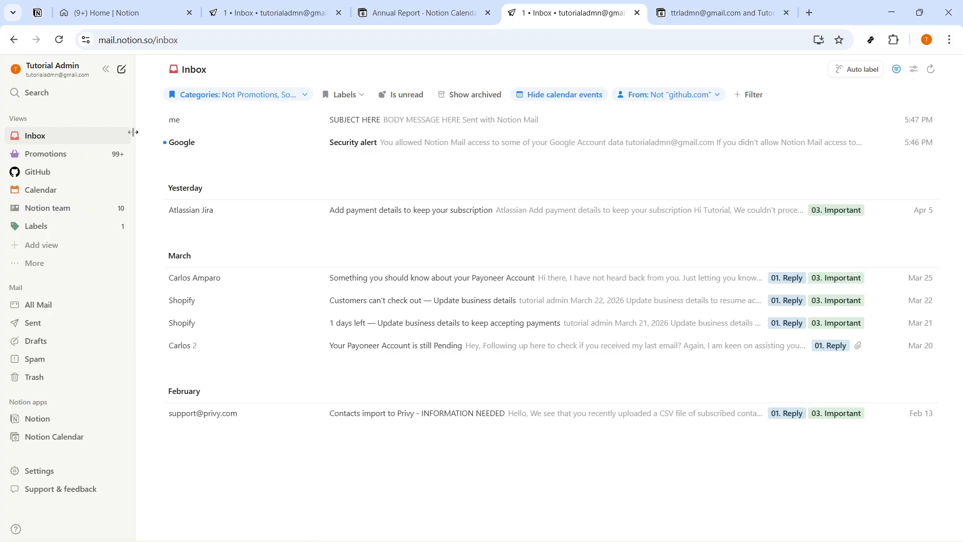
left_click(293, 6)
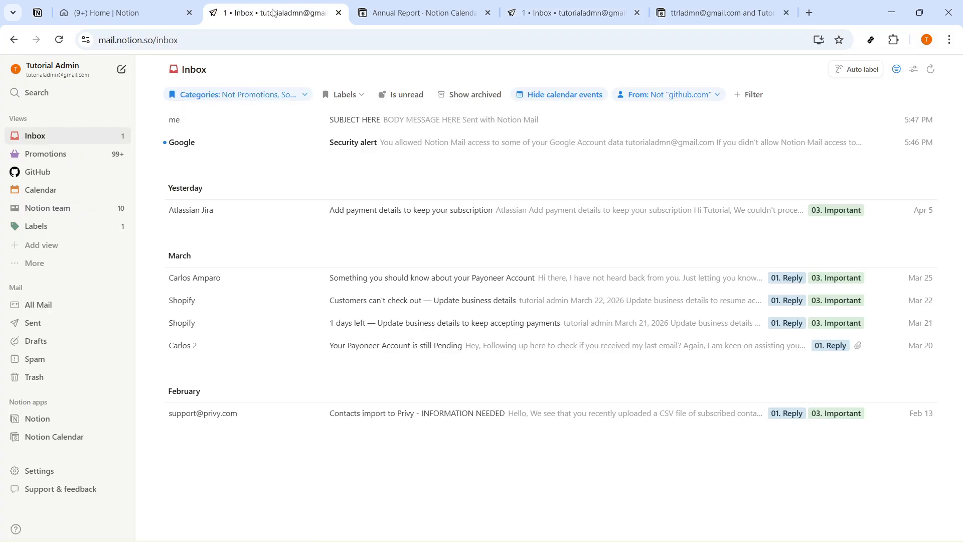
left_click(396, 13)
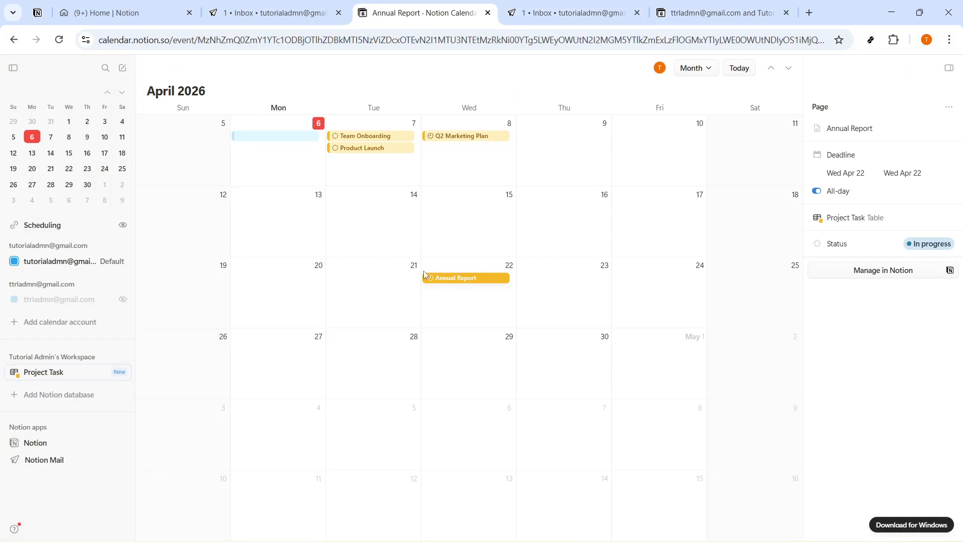
left_click(571, 12)
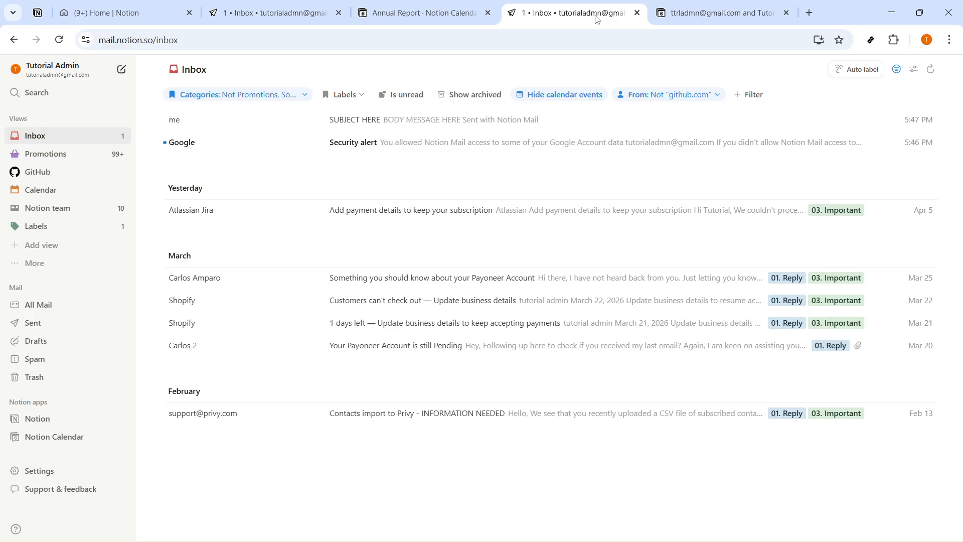
left_click(726, 11)
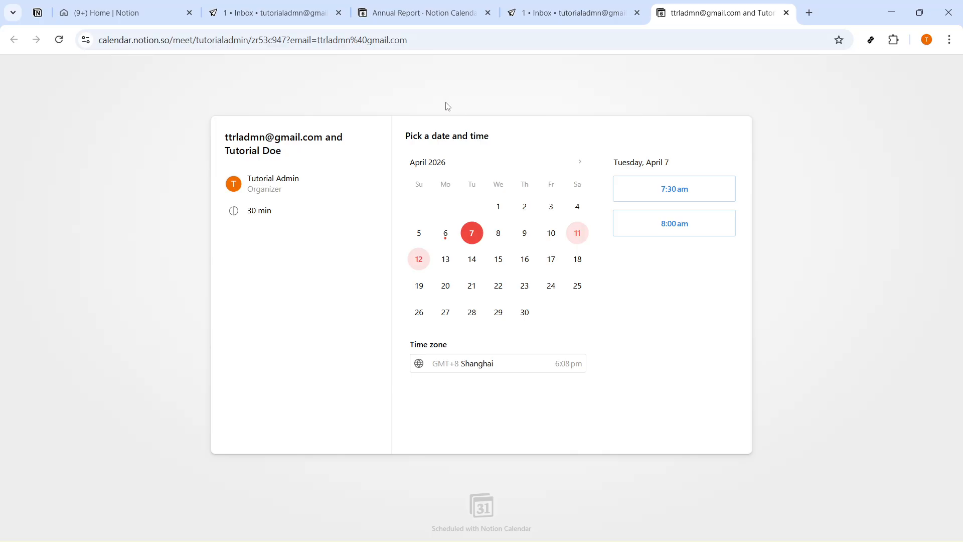
Step: Return to Notion Calendar and examine the details of the untitled April 6 event and the Project Task entries
left_click(422, 12)
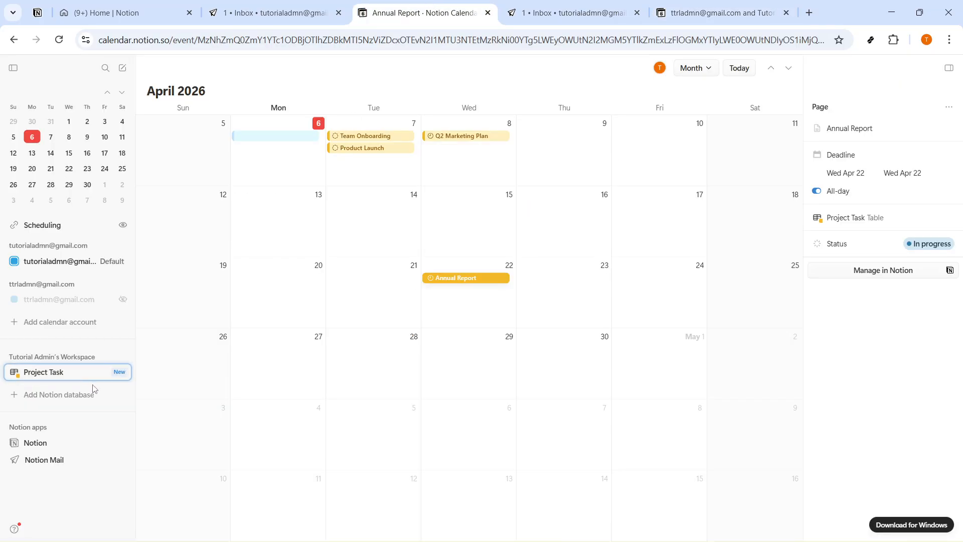
left_click(474, 136)
left_click(281, 136)
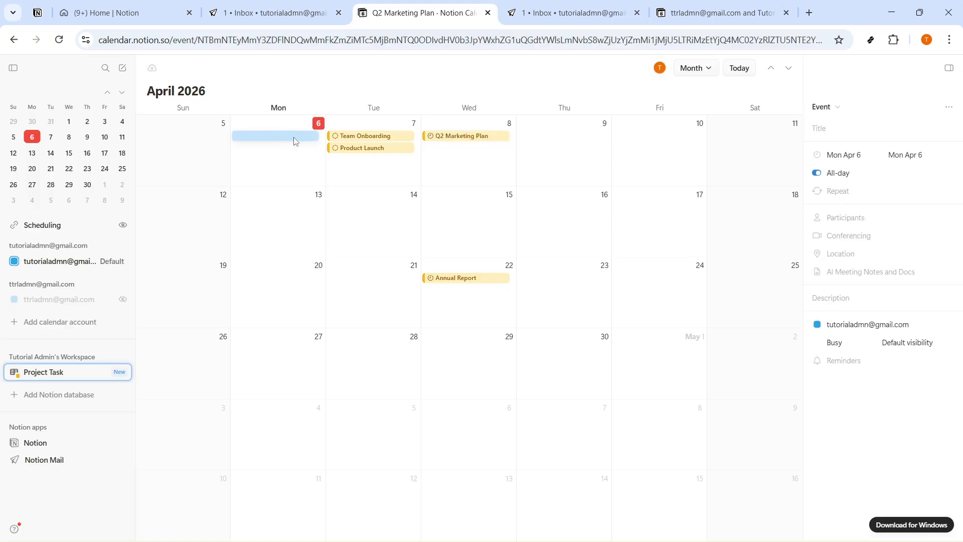
left_click(468, 136)
left_click(344, 136)
left_click(341, 149)
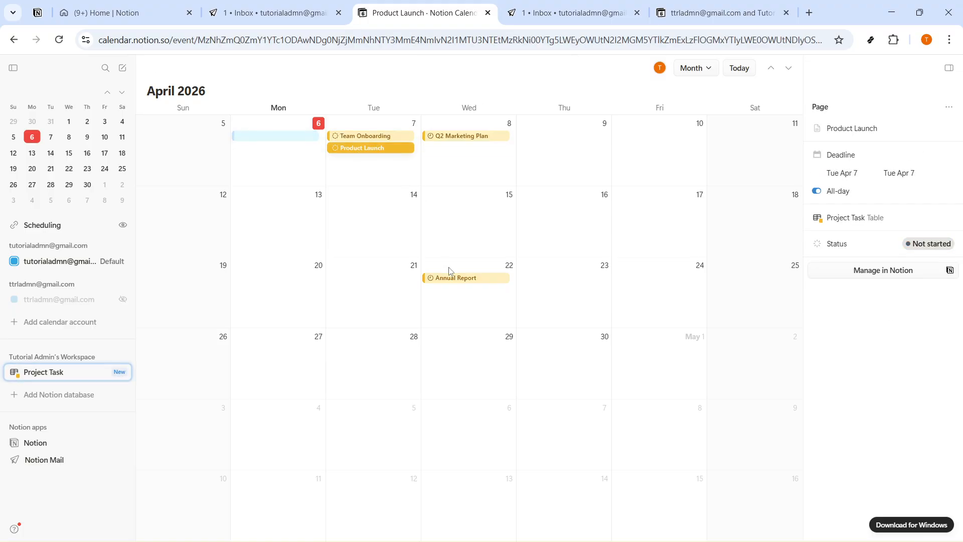
left_click(448, 279)
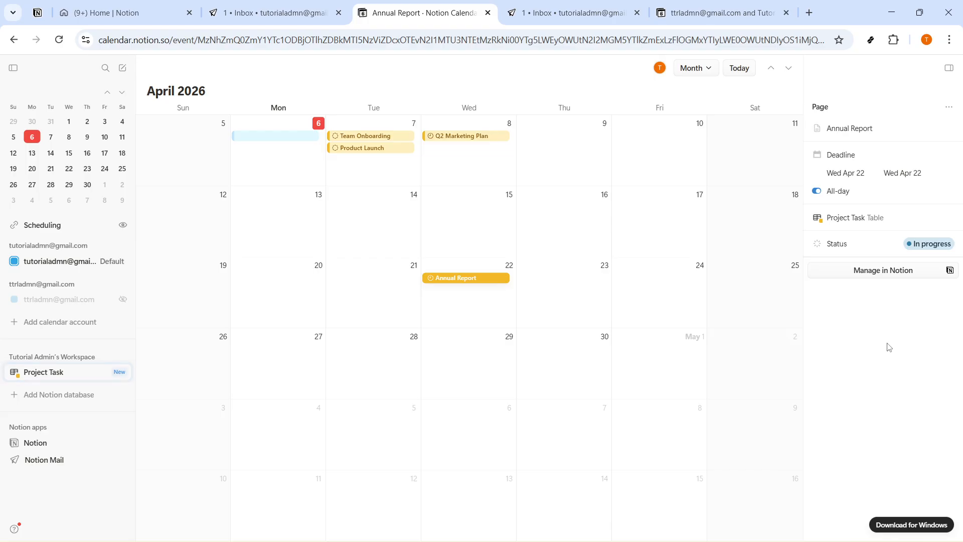